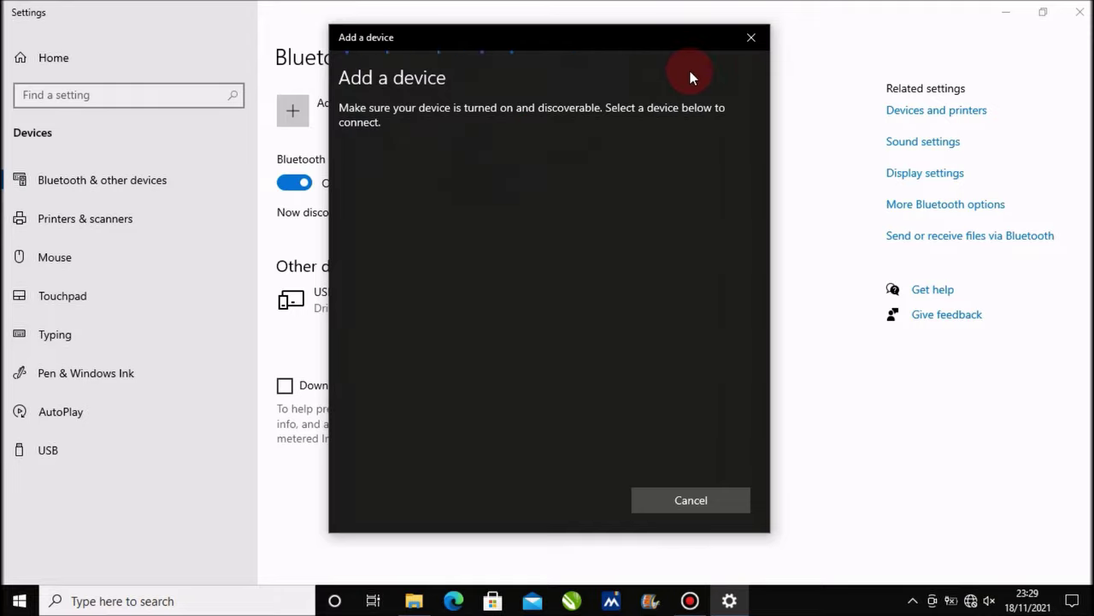
Close the Add a device dialog and the Bluetooth settings, and open the Windows Services console
left_click(745, 40)
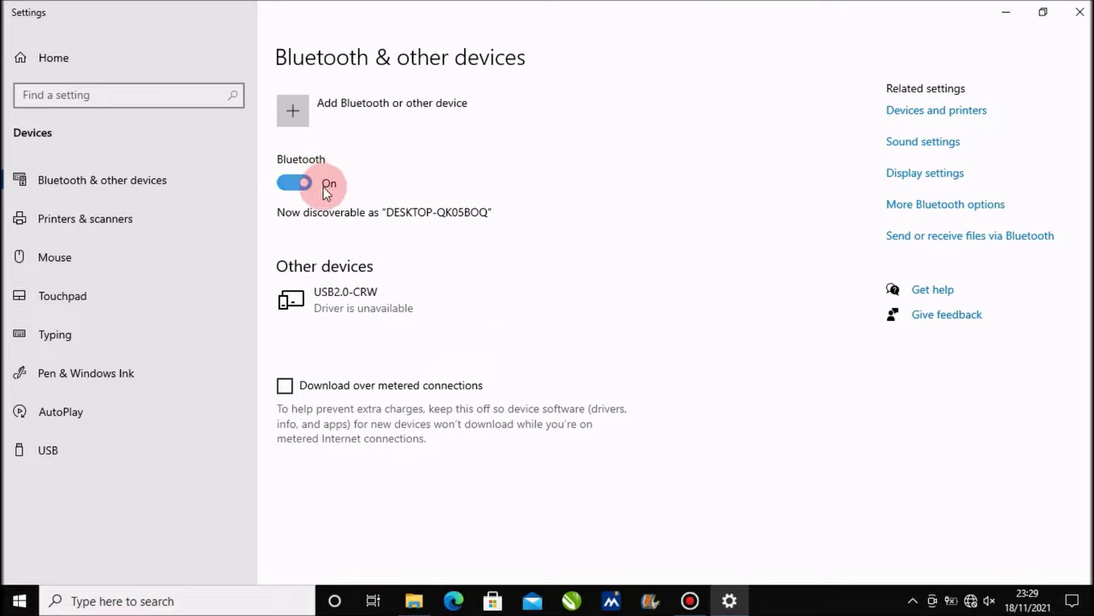
left_click(1082, 11)
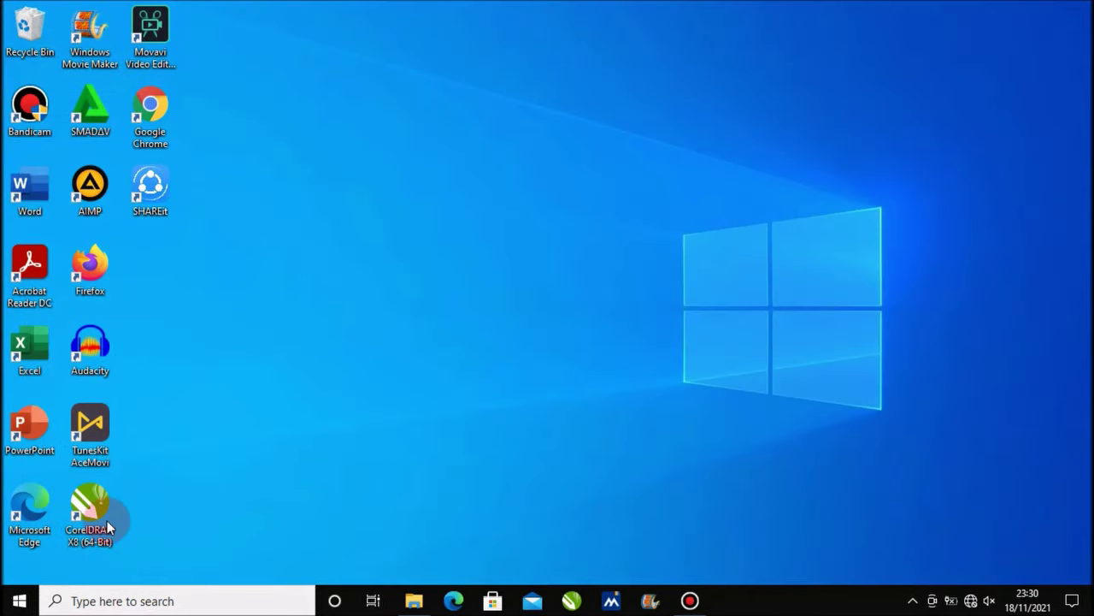
left_click(21, 599)
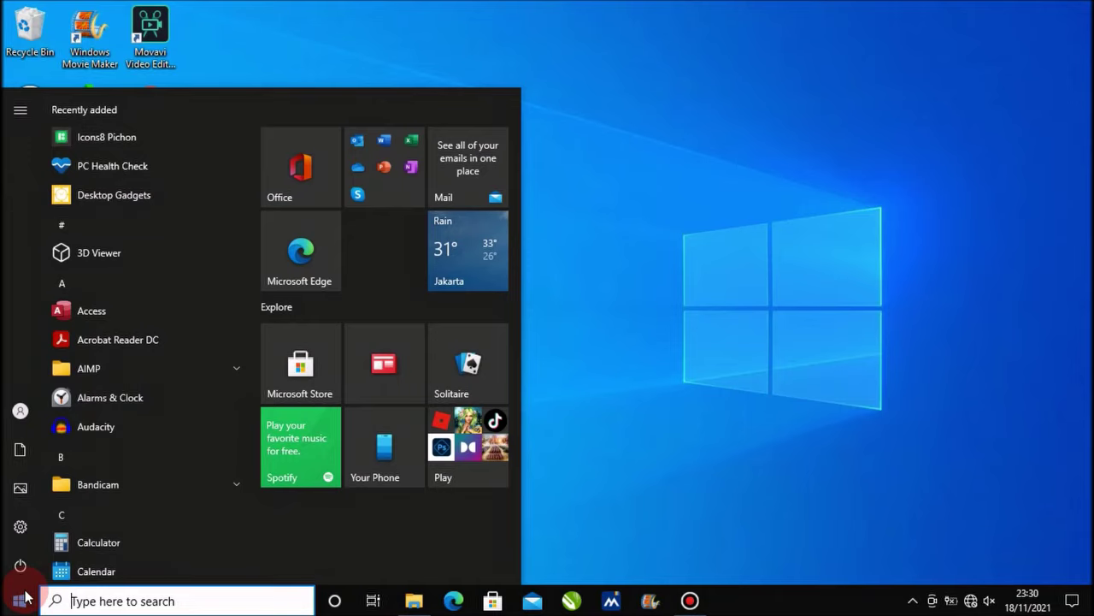
type("se")
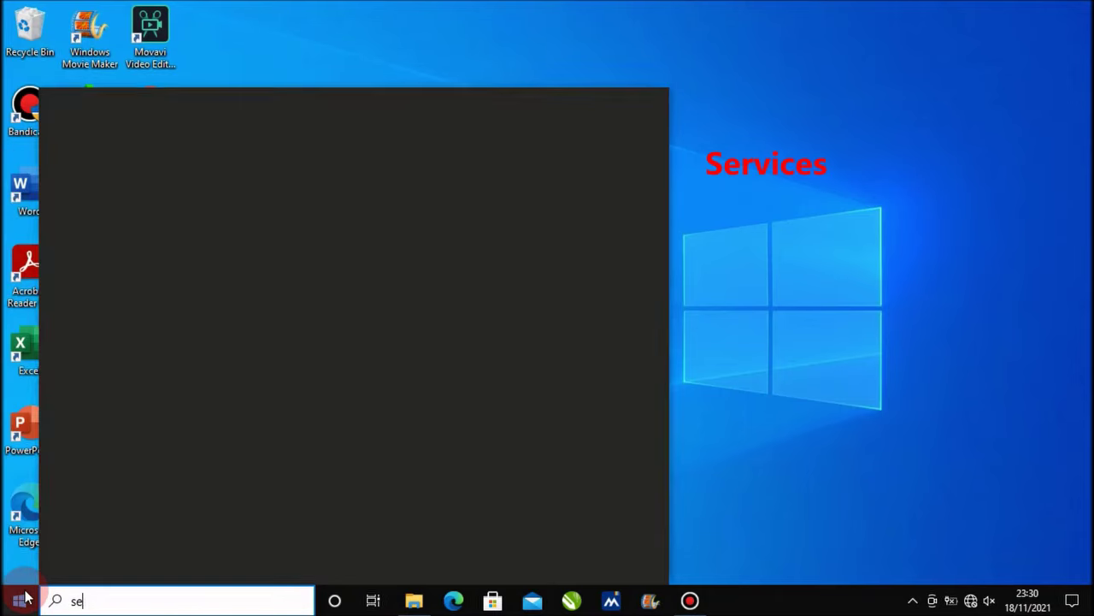
type("rvices")
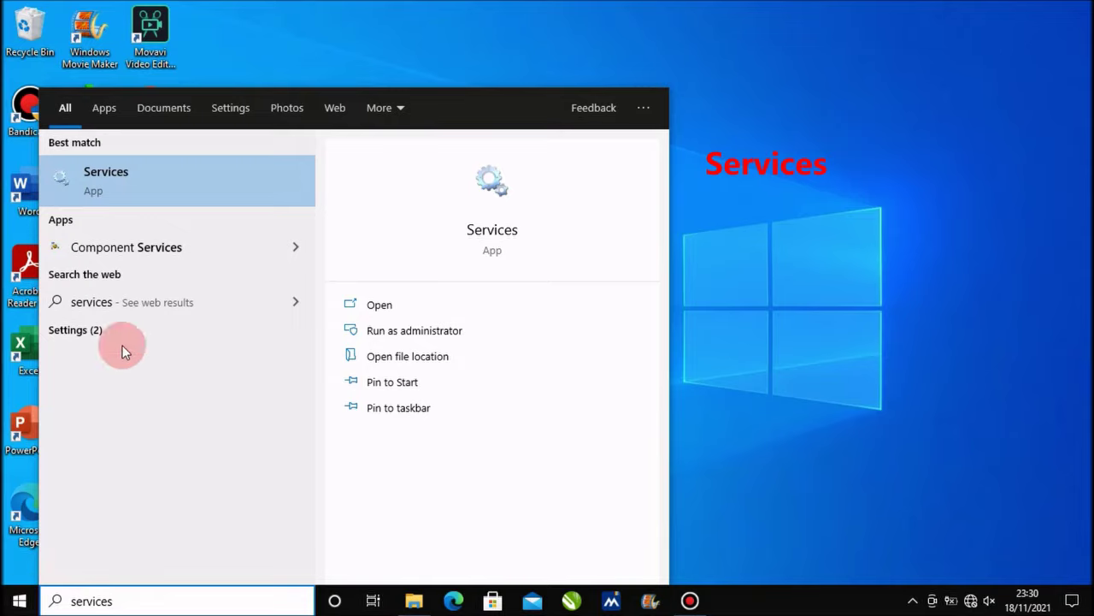
left_click(150, 182)
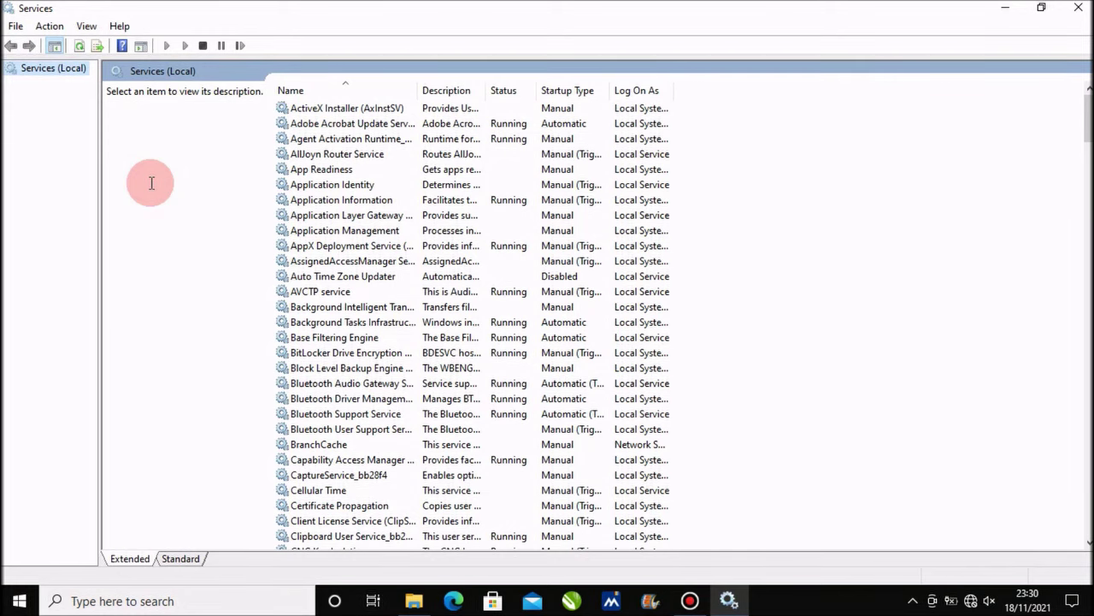
Set the Bluetooth Support Service startup type to Automatic, apply the change, and close the Services console
double_click(333, 419)
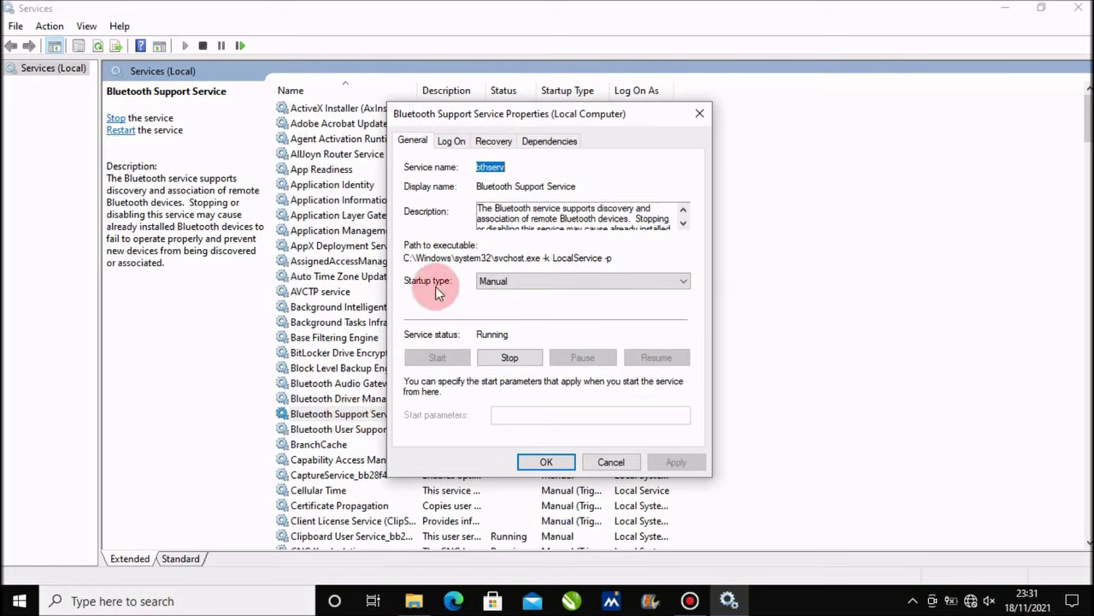
left_click(529, 281)
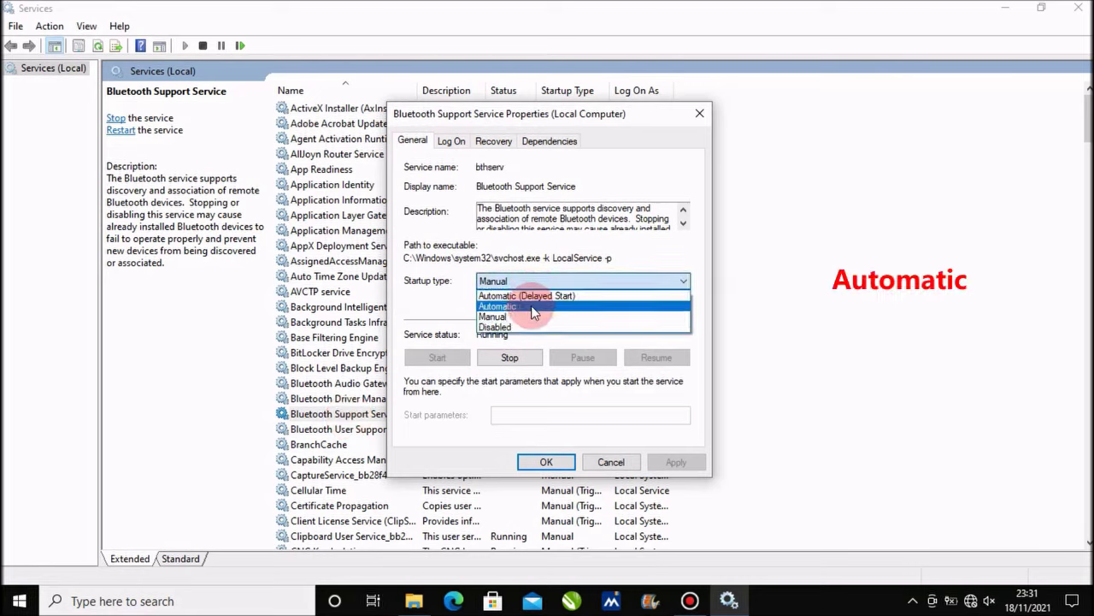
left_click(531, 306)
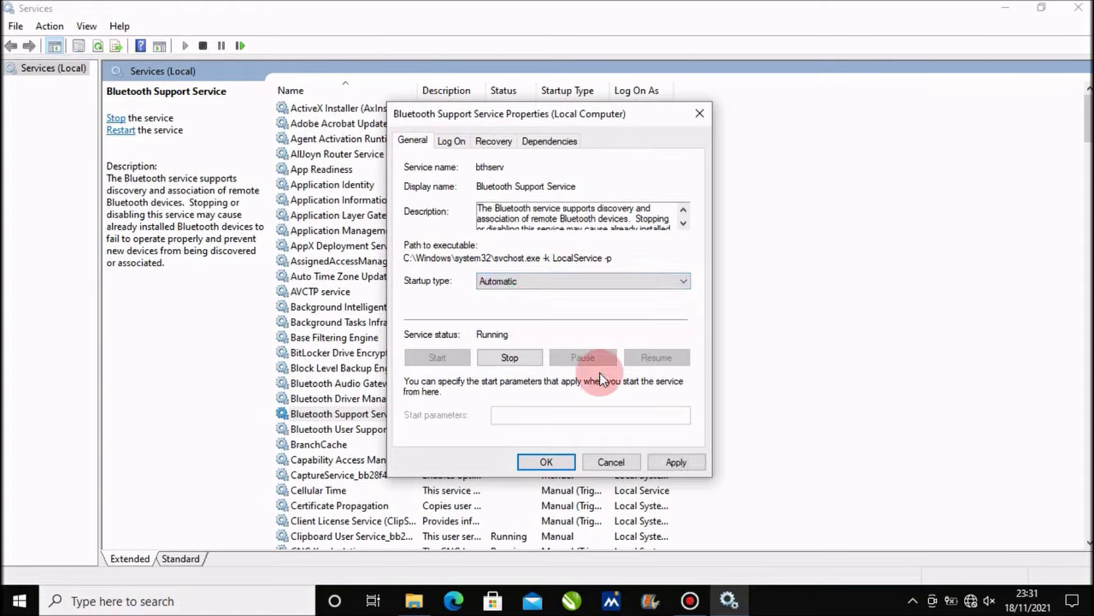
left_click(674, 462)
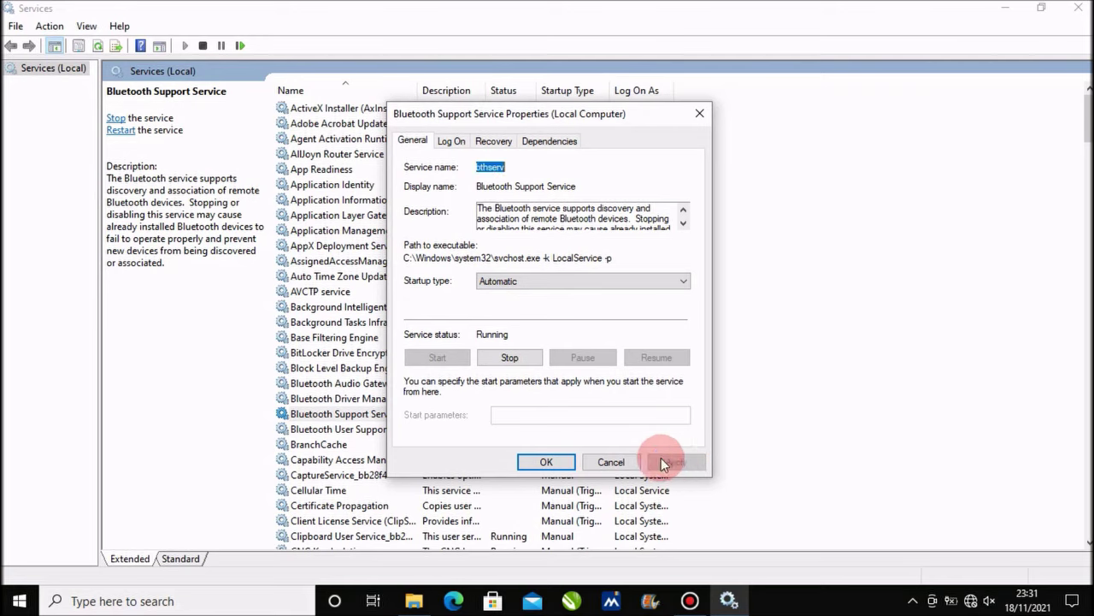
left_click(553, 469)
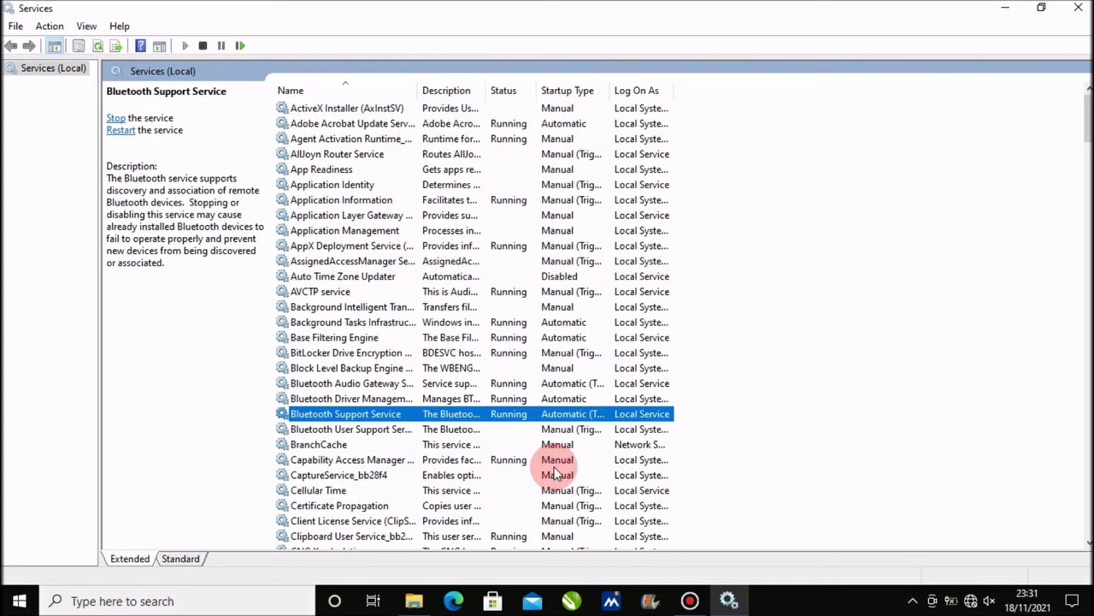
left_click(1077, 9)
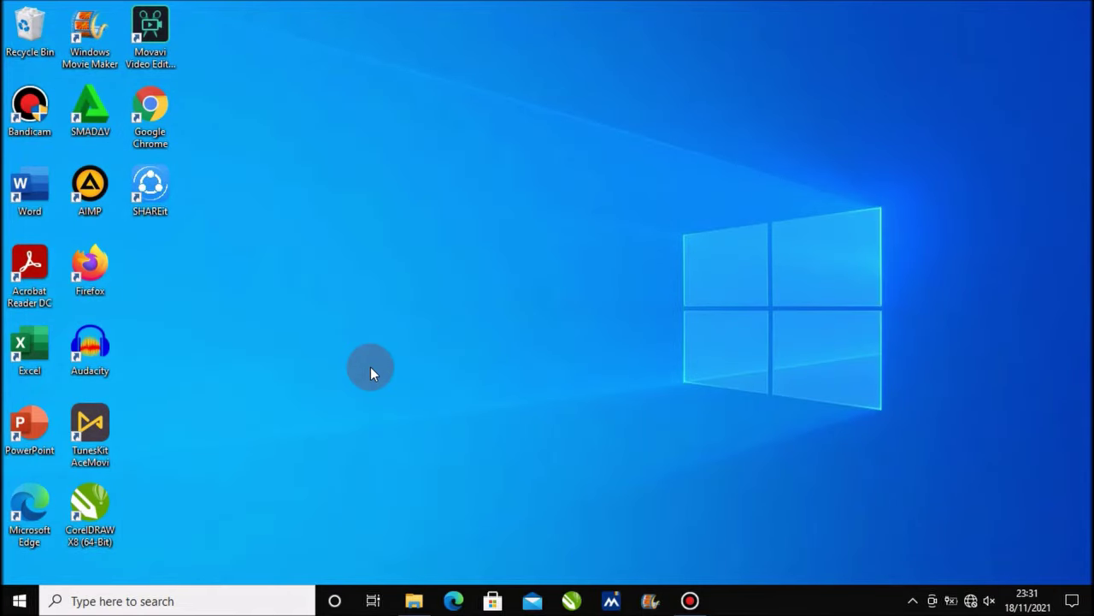
Search Windows for "device manager" and open Device Manager
left_click(21, 599)
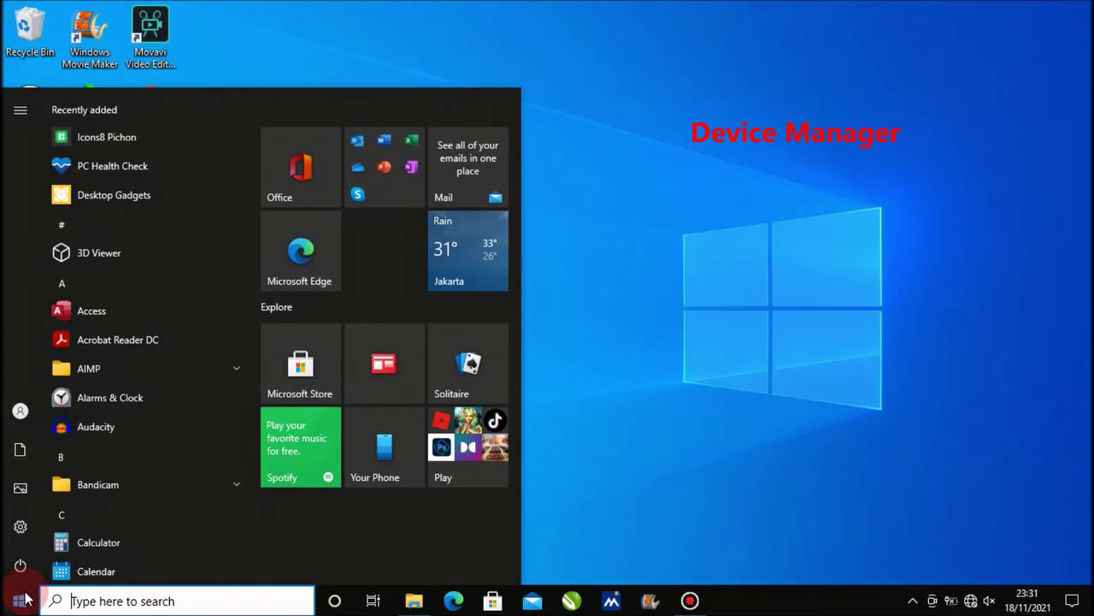
type("dev")
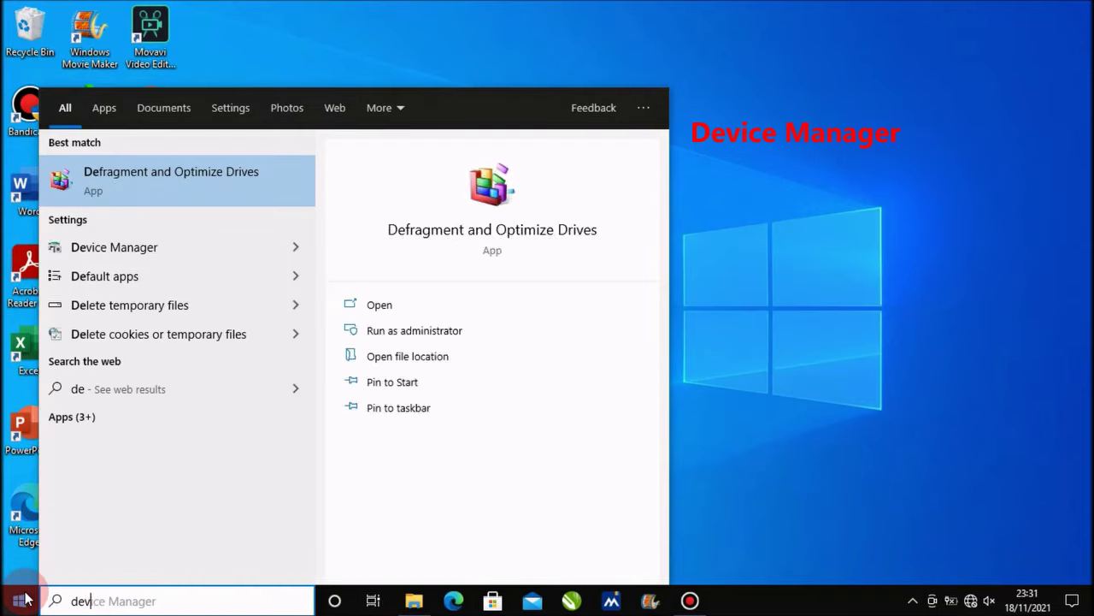
type("ice manager")
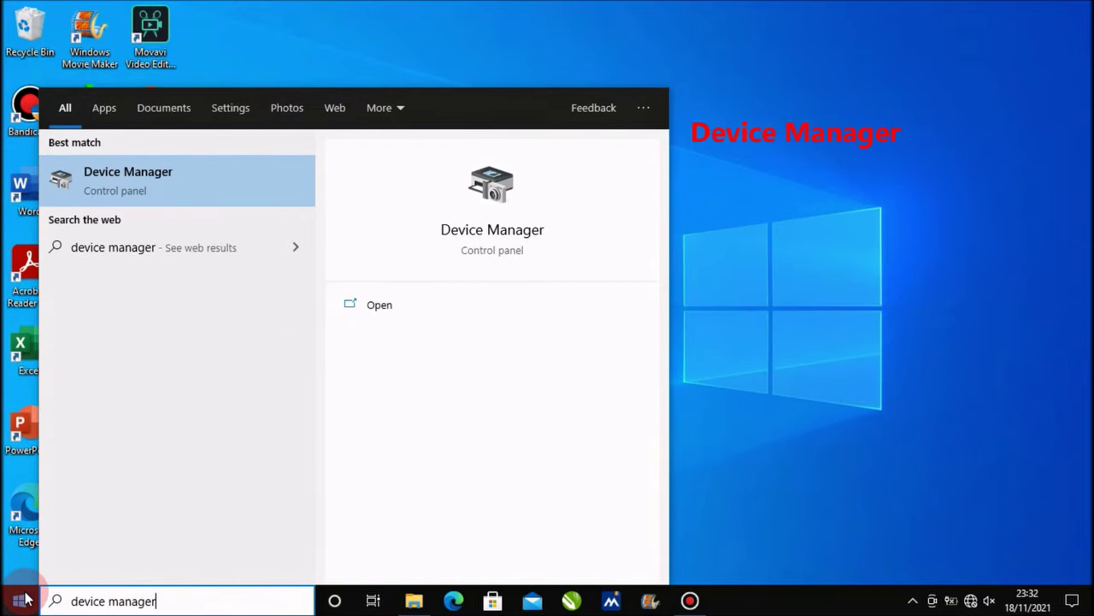
left_click(137, 185)
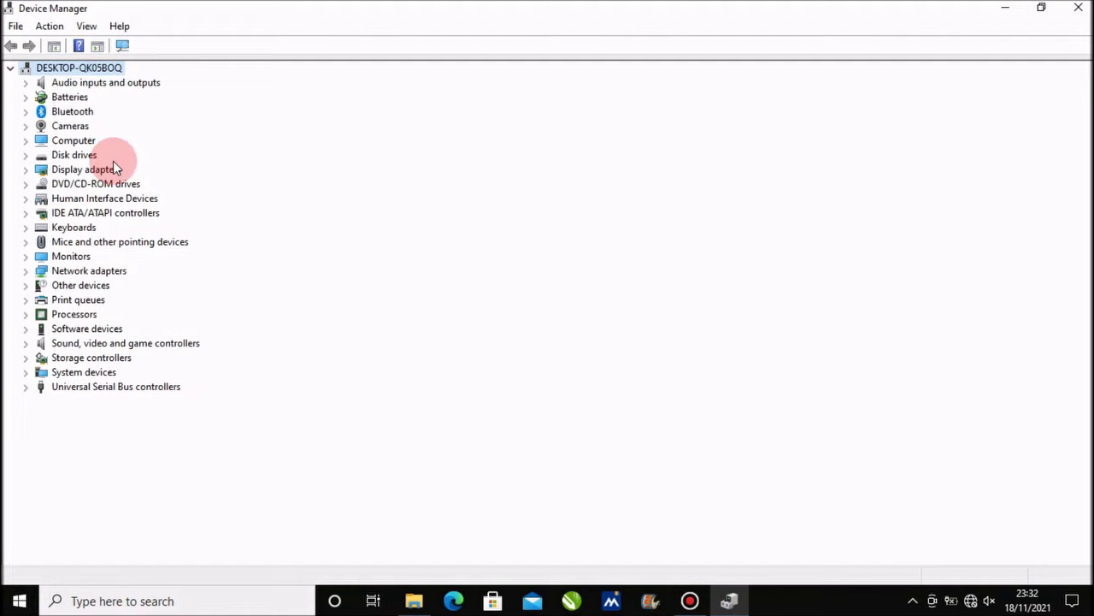
Update the Bluetooth Device (RFCOMM Protocol TDI) driver from the list of available drivers on the computer, and close Device Manager
left_click(26, 115)
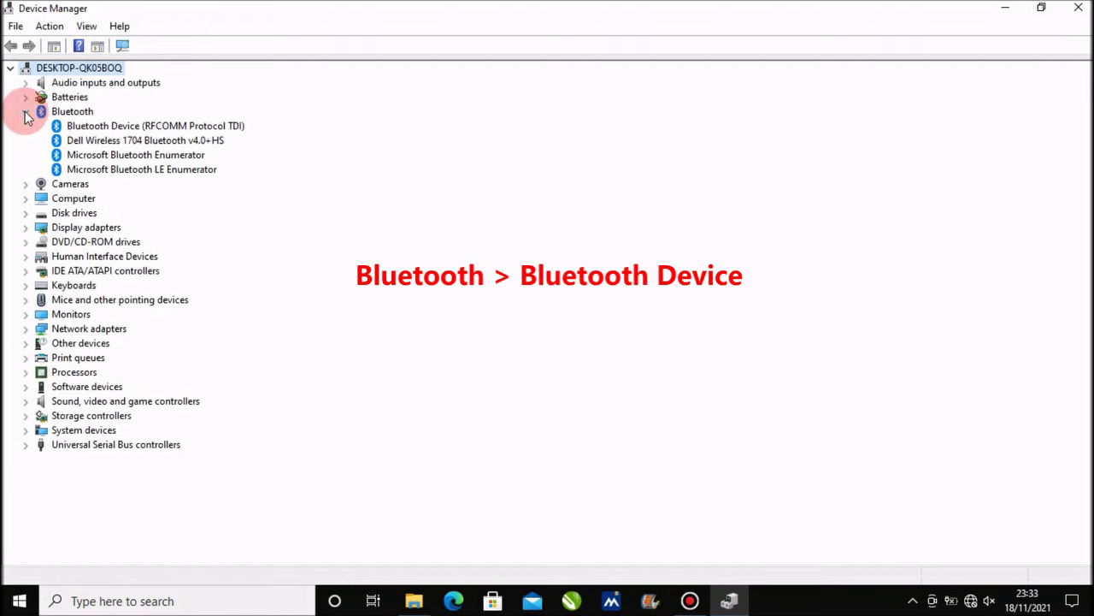
left_click(116, 129)
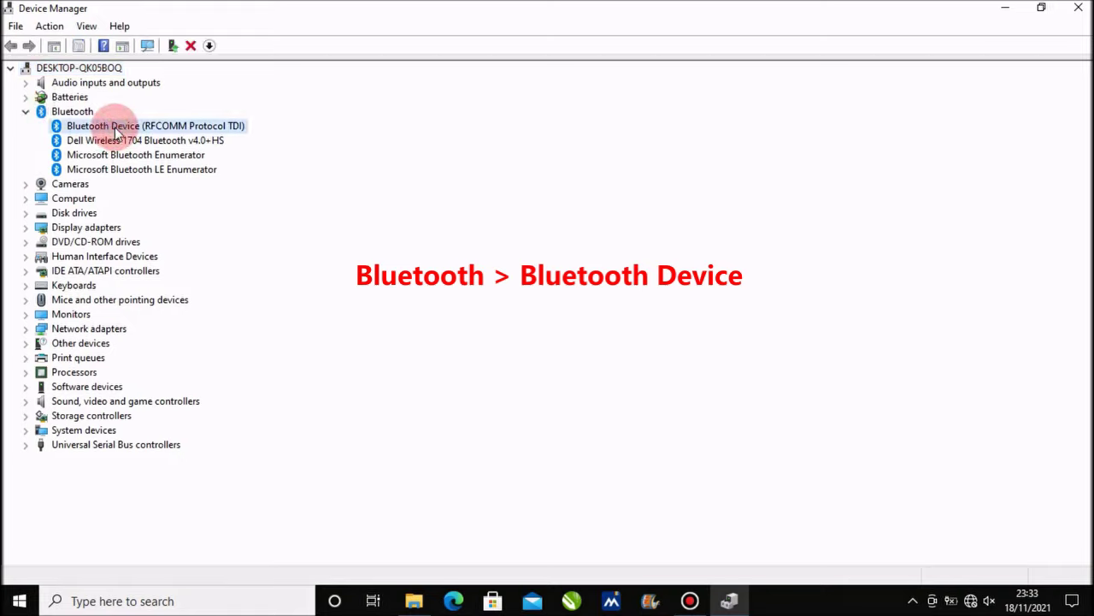
right_click(115, 132)
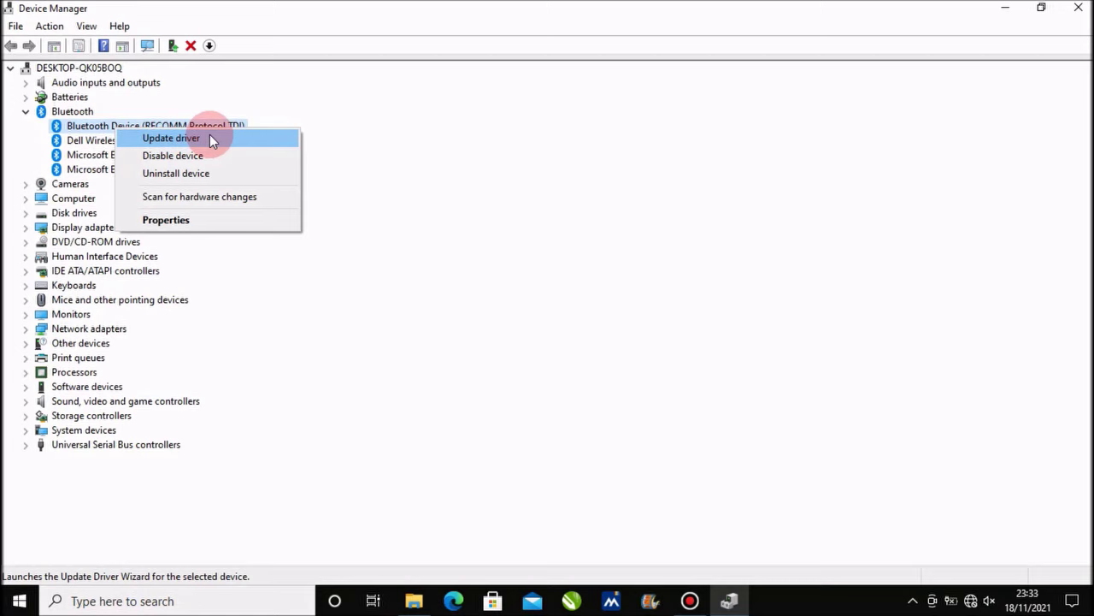
left_click(209, 139)
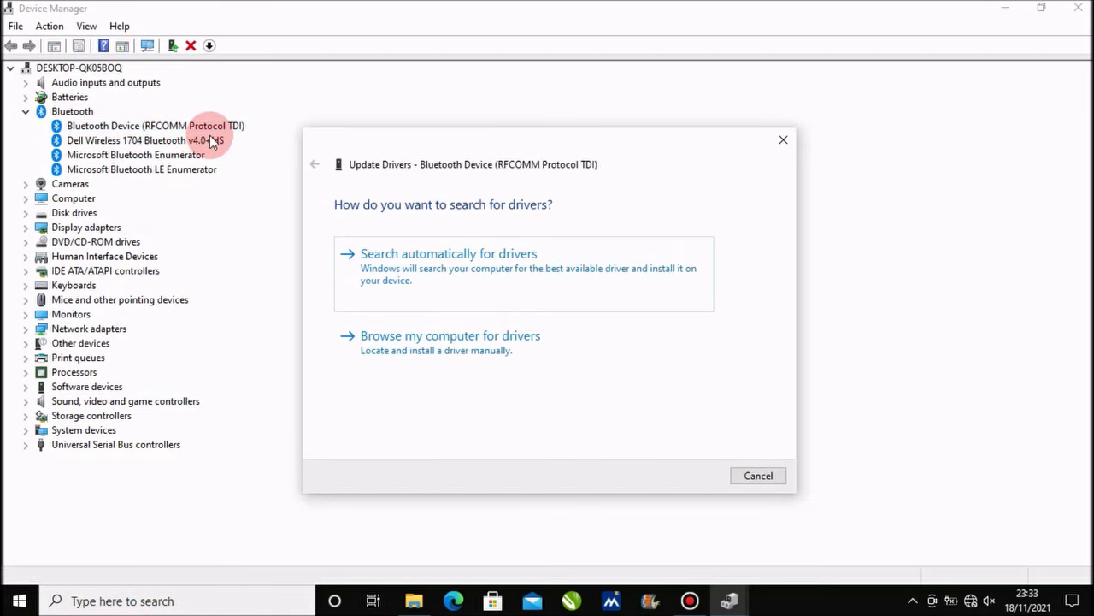
left_click(366, 341)
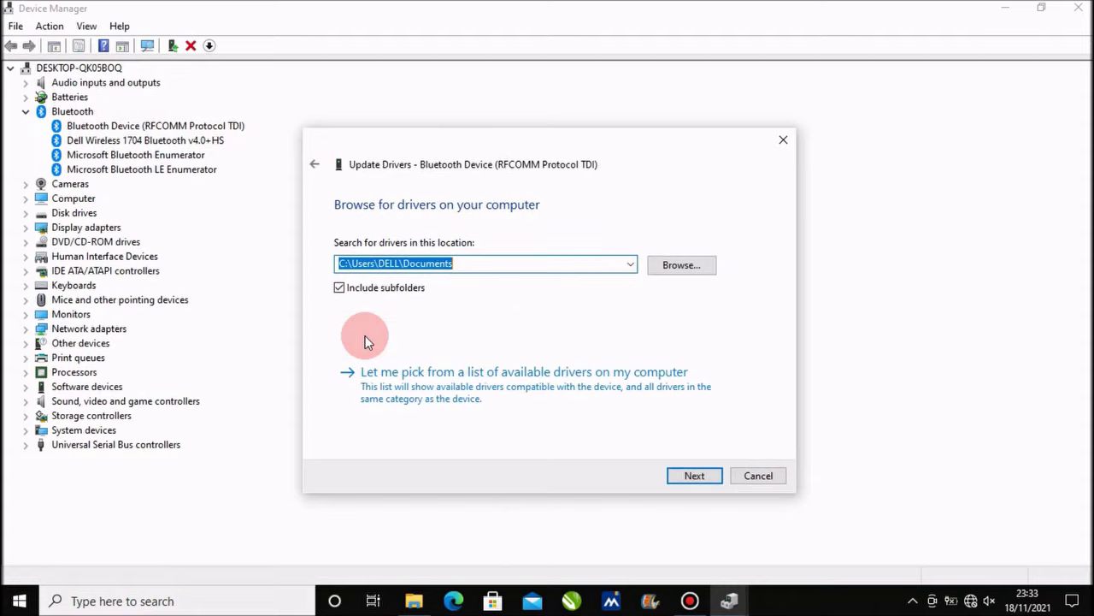
left_click(408, 400)
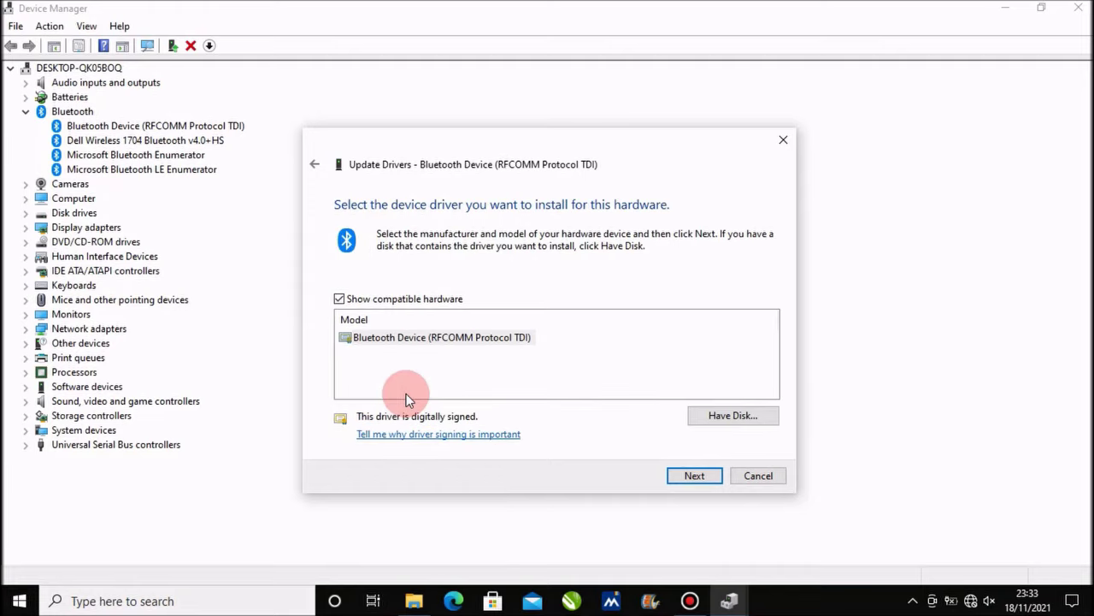
left_click(377, 338)
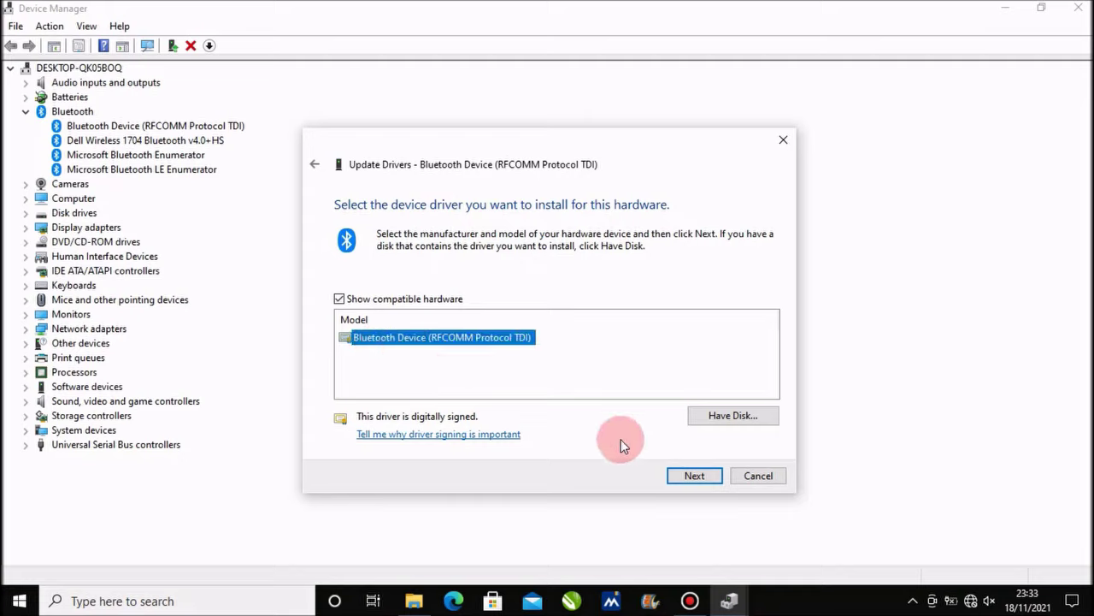
left_click(689, 476)
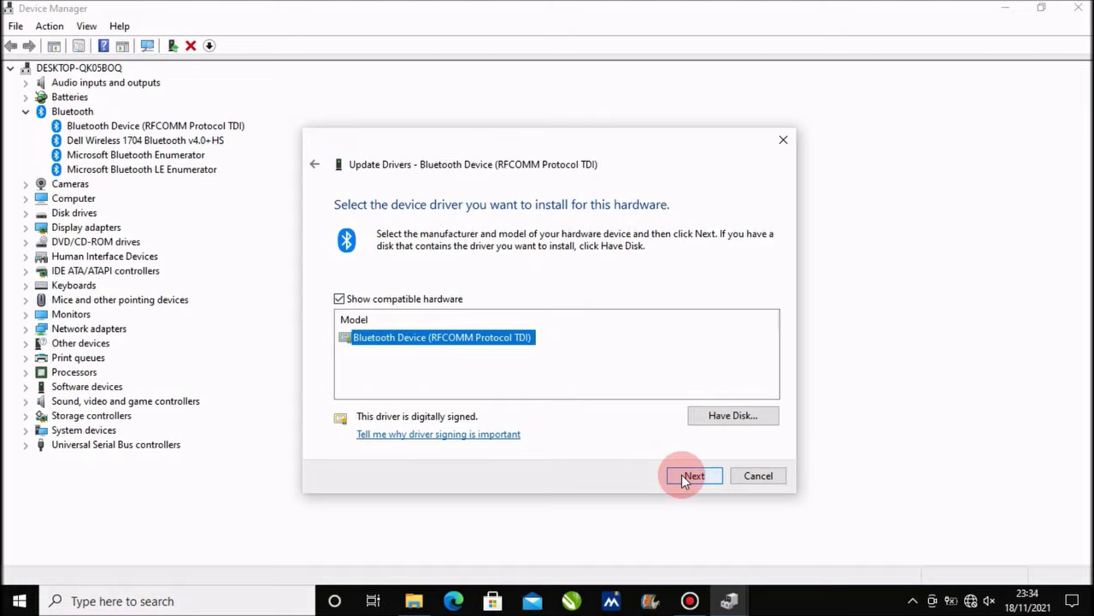
left_click(684, 477)
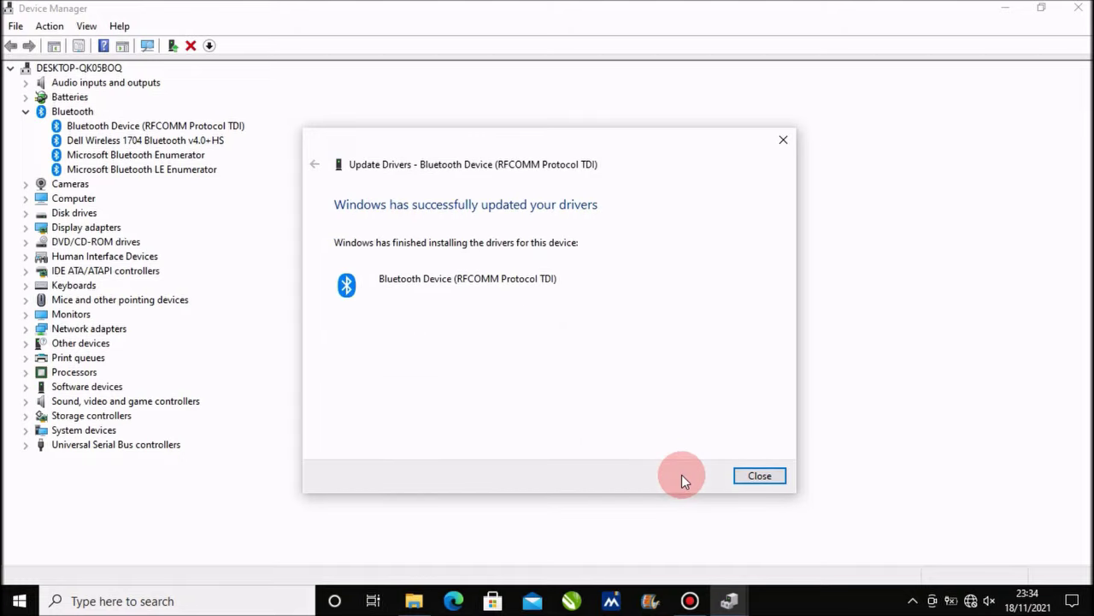
left_click(758, 476)
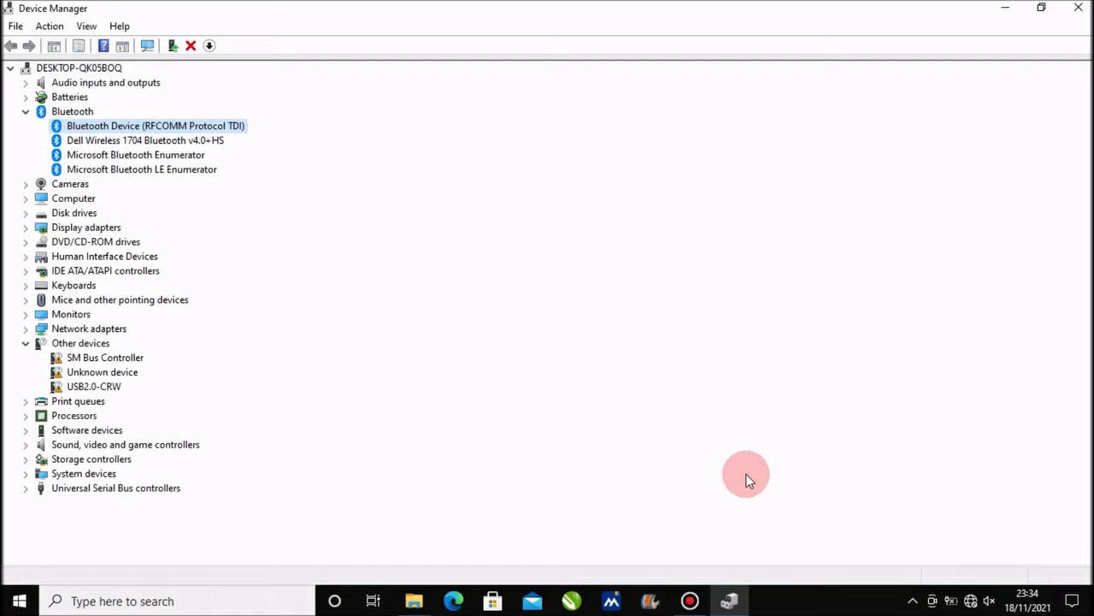
left_click(1077, 10)
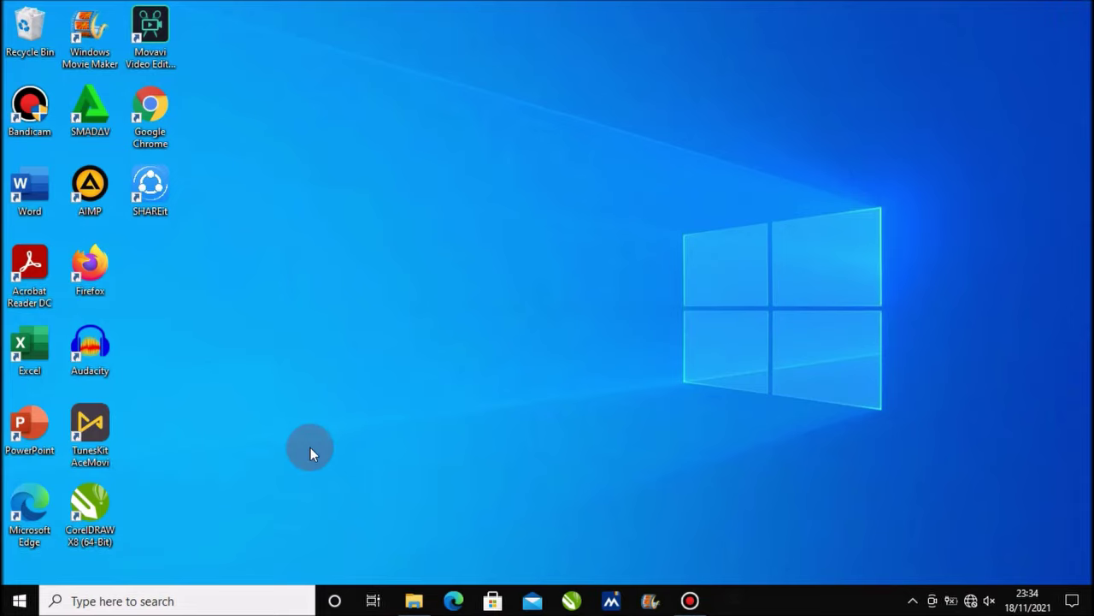
Search Windows for "troubleshoot" and open the Troubleshoot settings
left_click(19, 600)
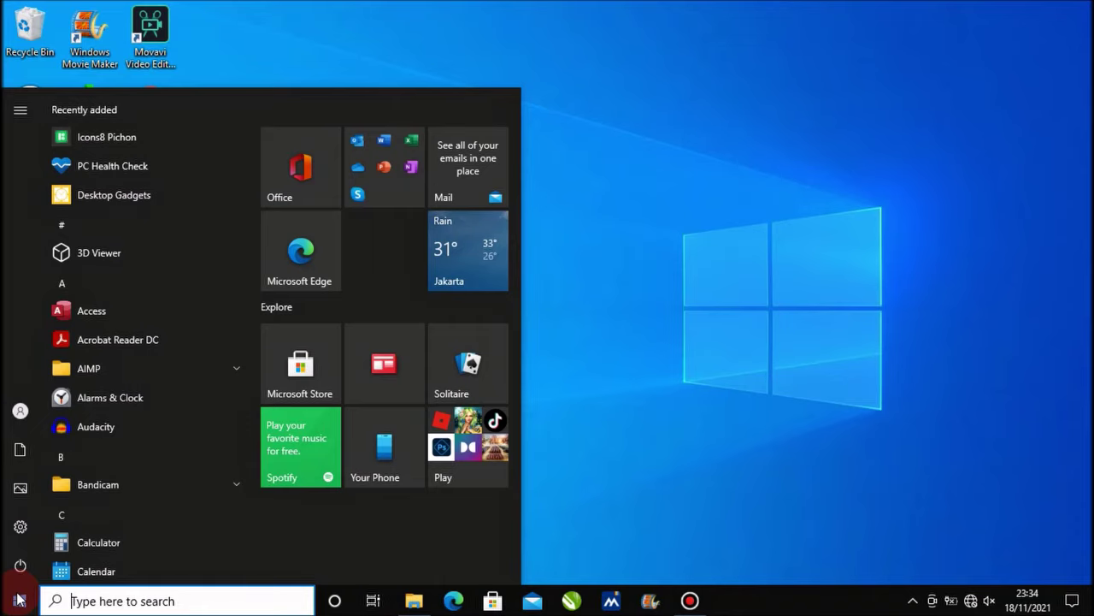
type("troub")
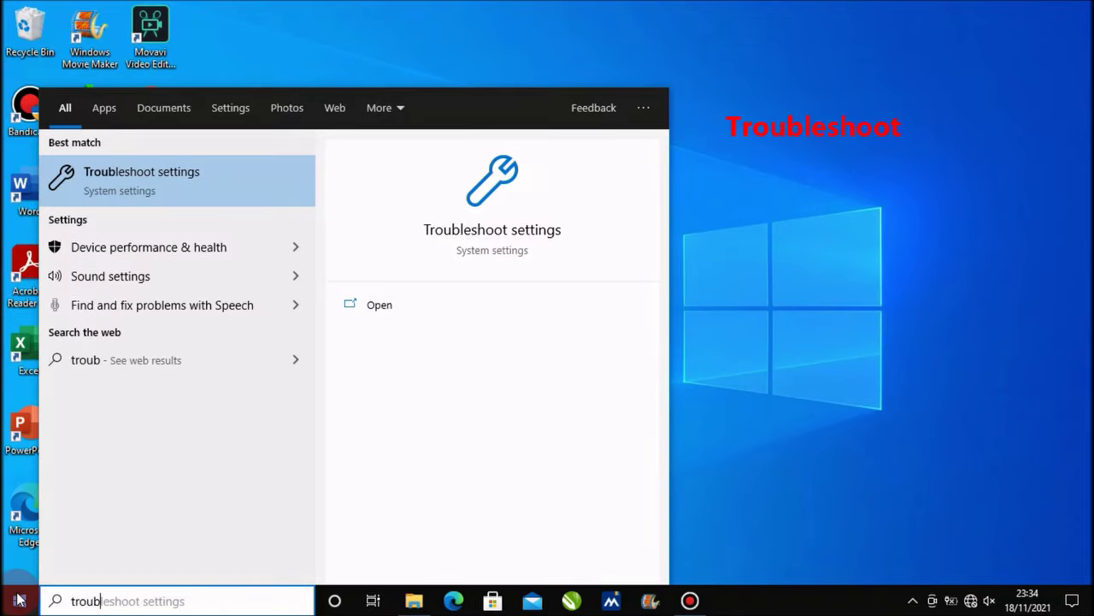
type("lesh")
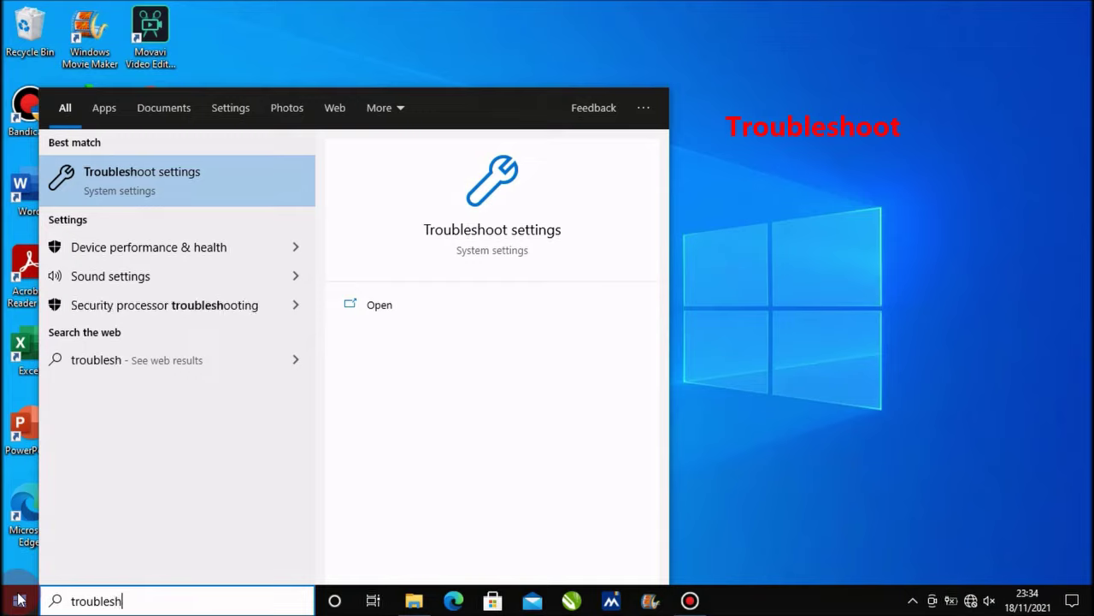
type("oot")
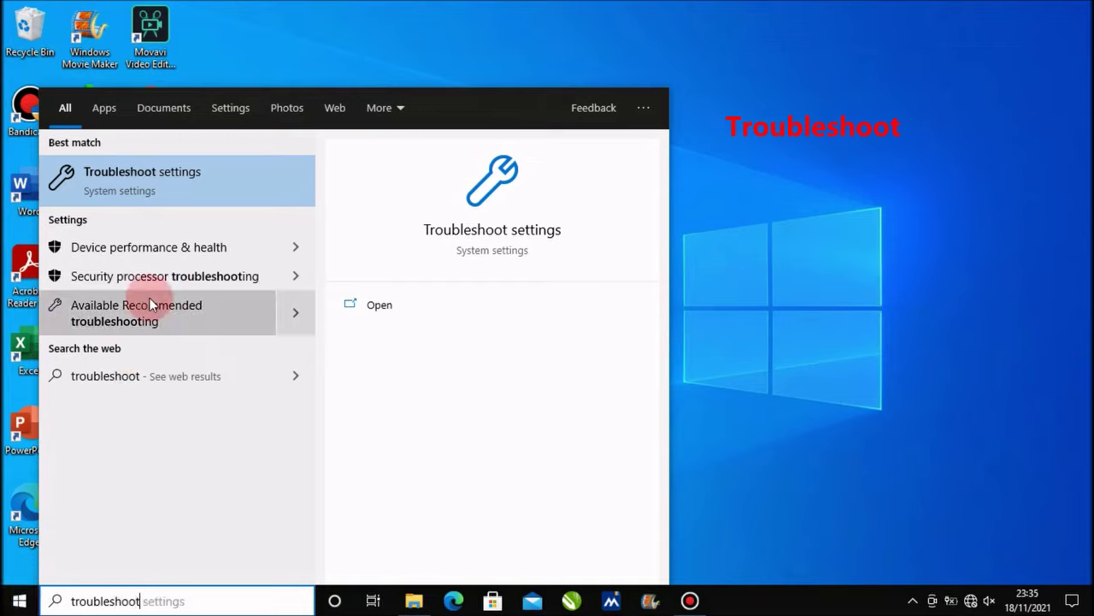
left_click(172, 181)
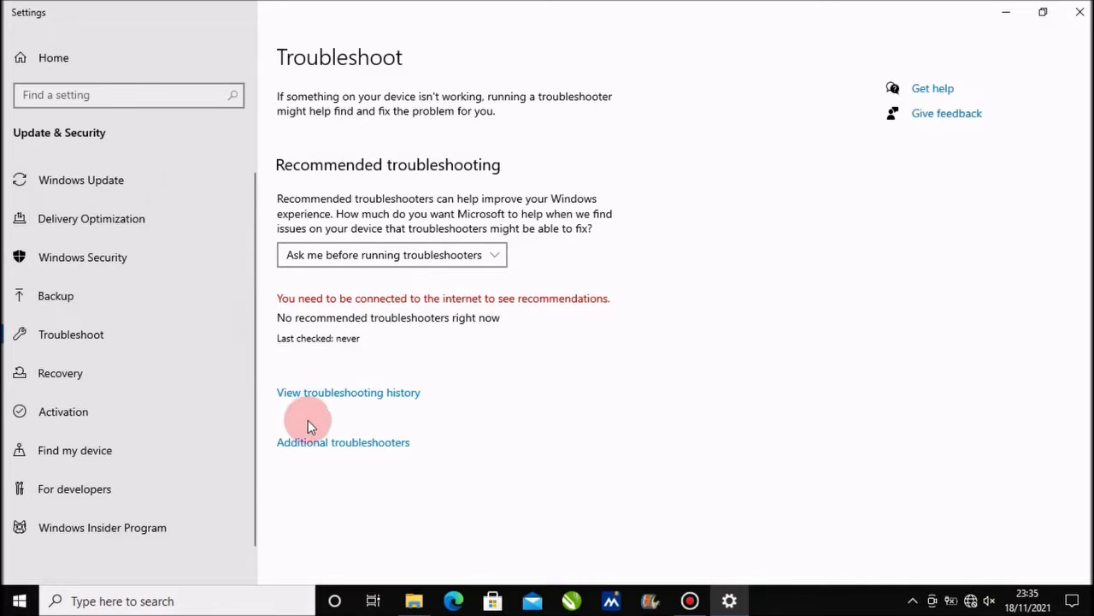
Run the Bluetooth troubleshooter from the additional troubleshooters
left_click(340, 448)
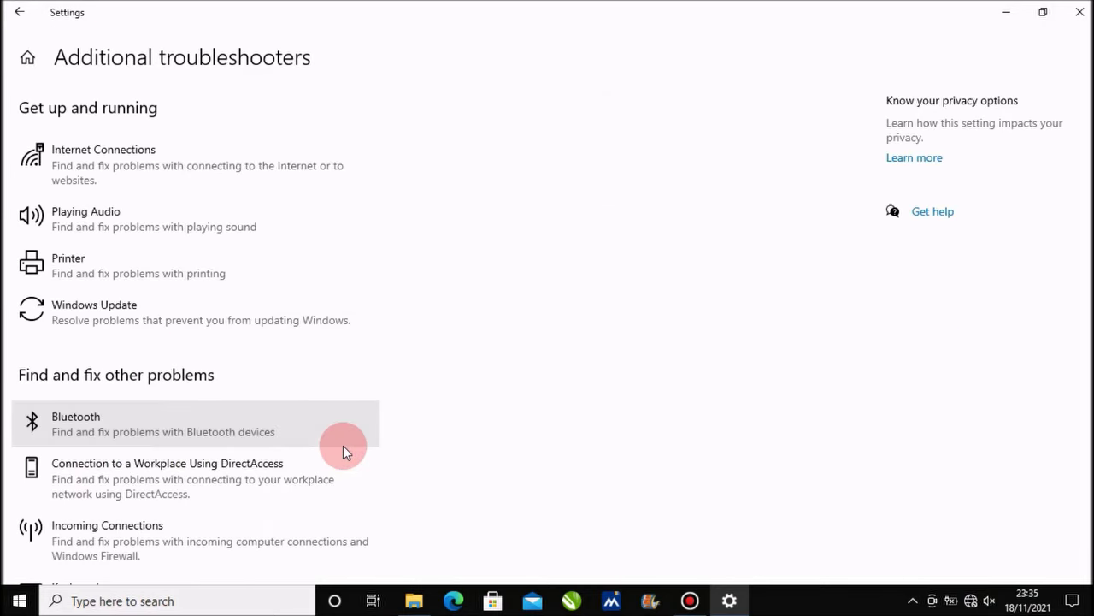
left_click(89, 427)
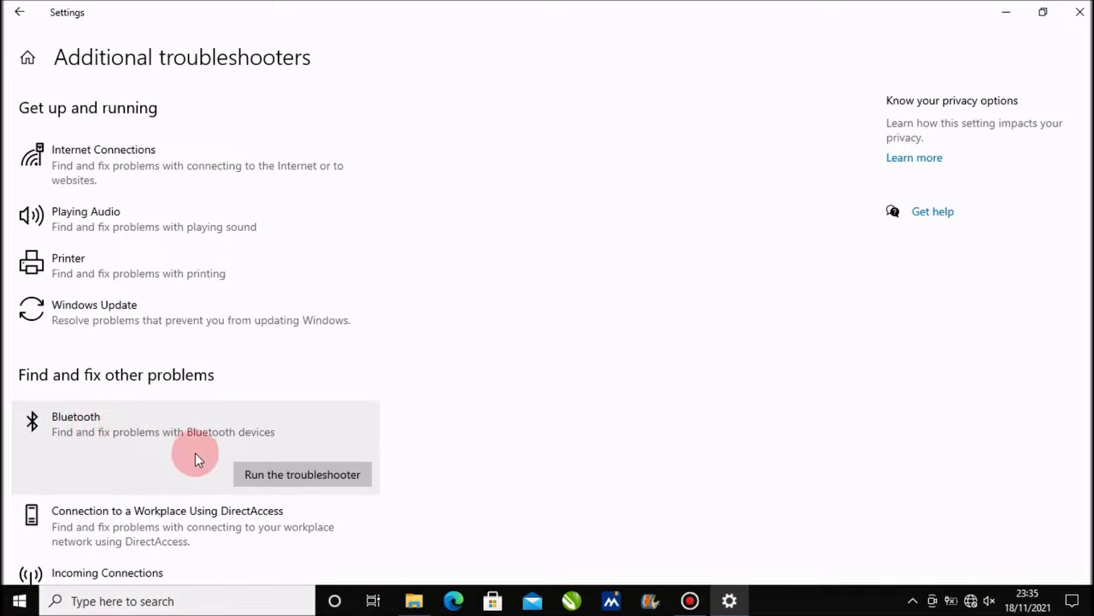
left_click(282, 483)
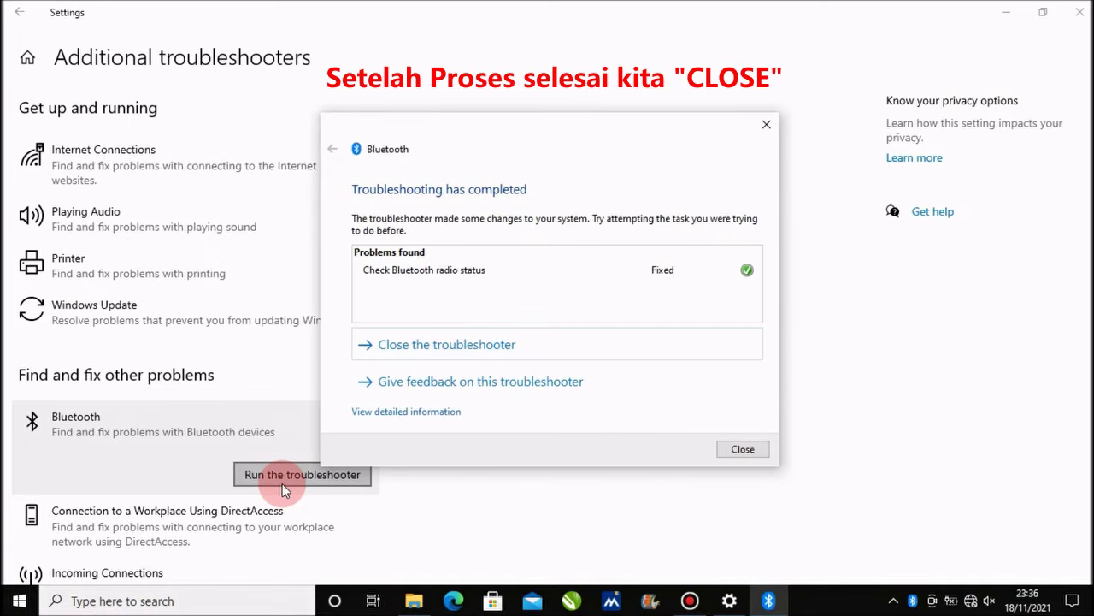
Close the completed Bluetooth troubleshooter and the Settings window
left_click(721, 450)
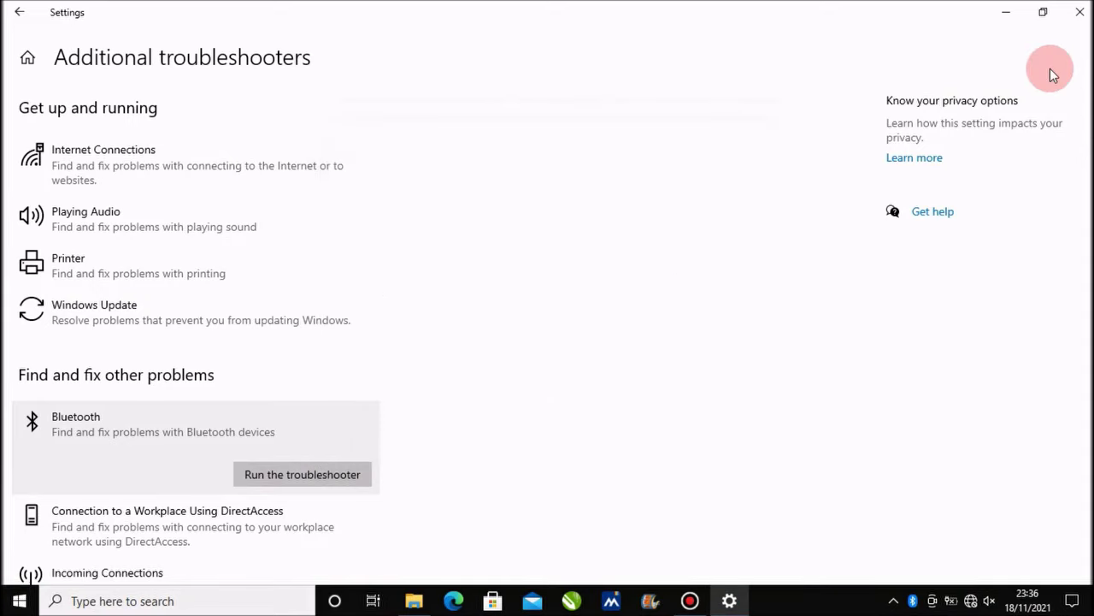
left_click(1080, 14)
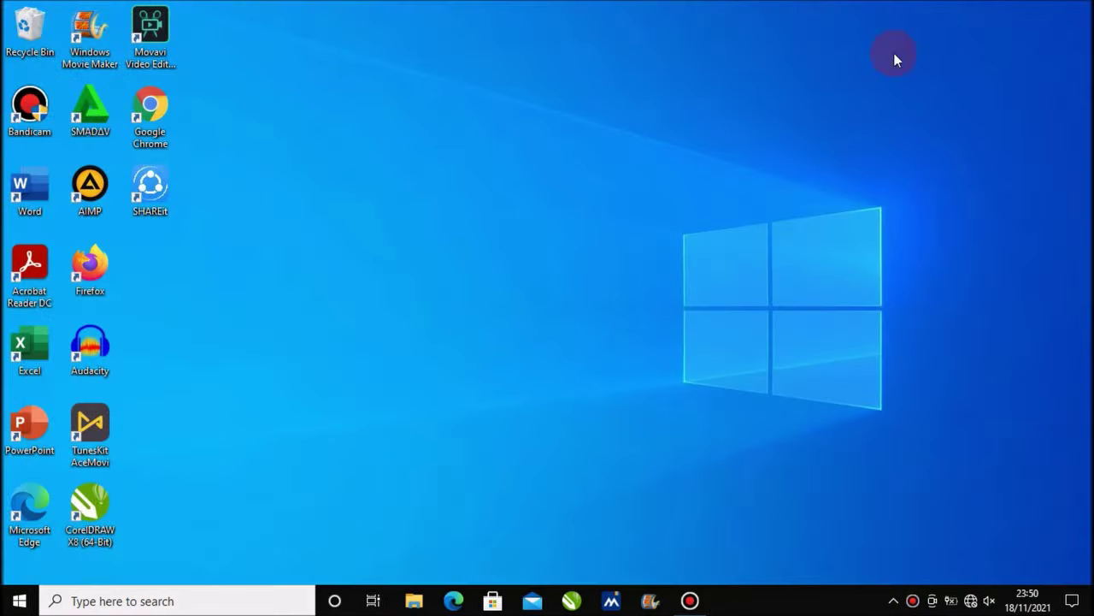
Search Windows for "bluetooth" and open the Bluetooth and other devices settings
left_click(18, 607)
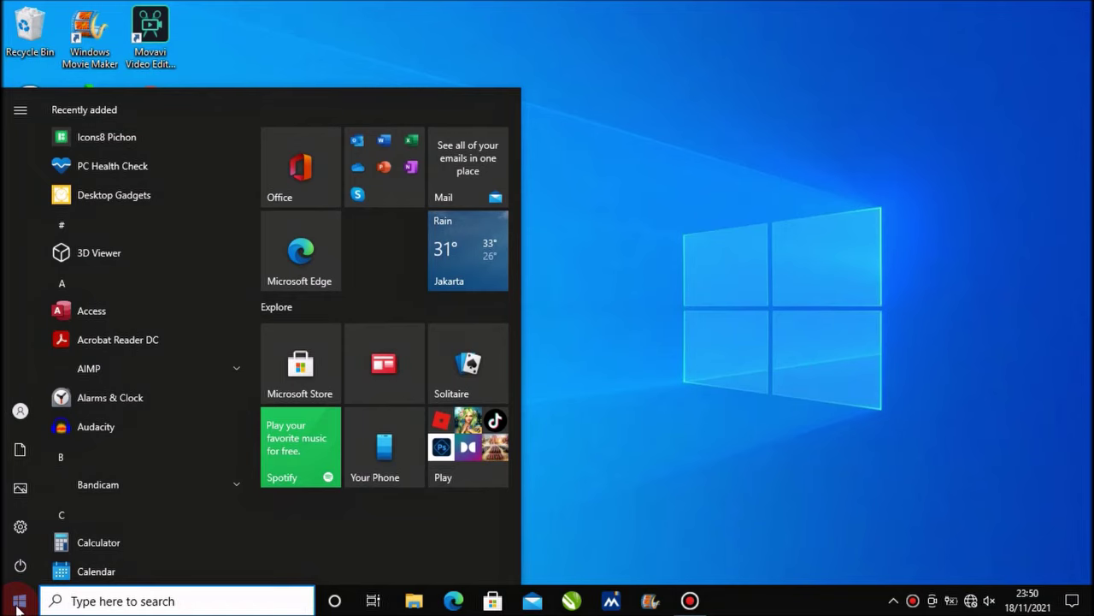
type("bluet")
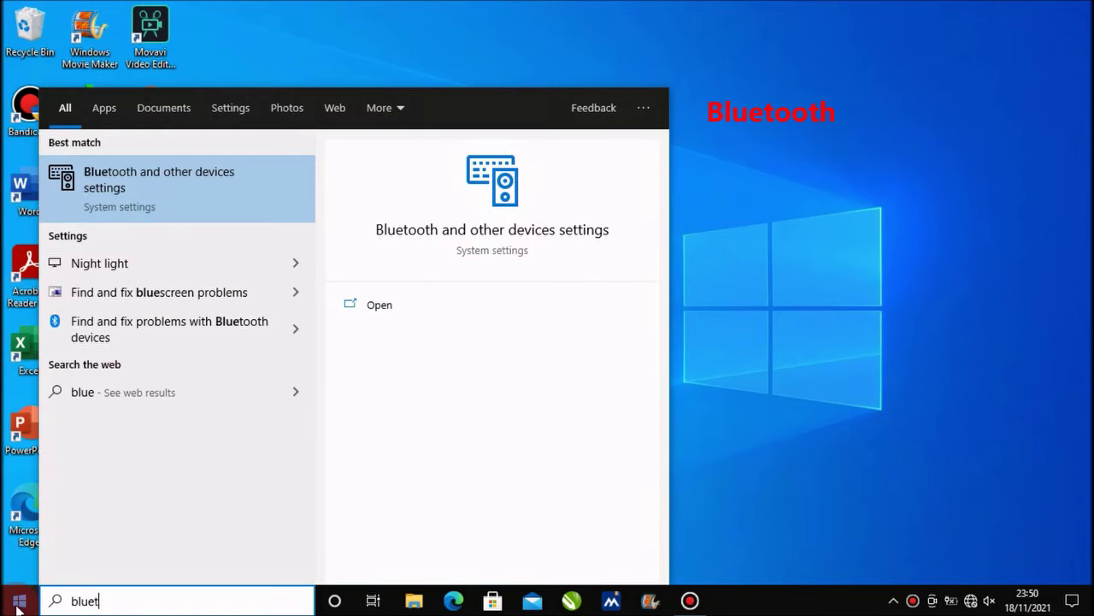
type("ooth")
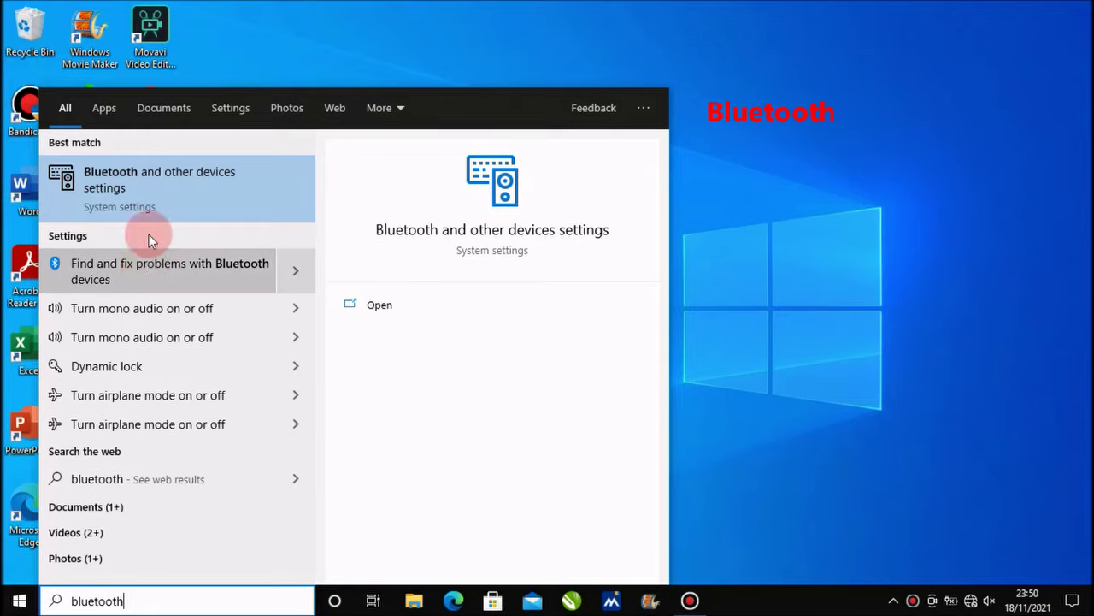
left_click(151, 180)
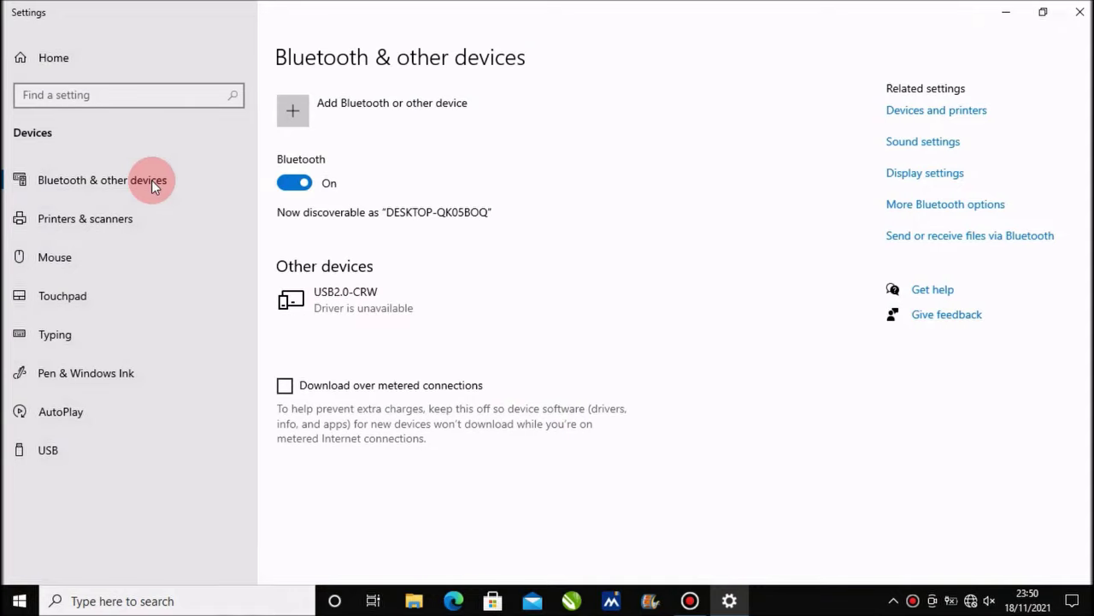
Start adding a new device of the Bluetooth kind so the computer scans for discoverable devices
left_click(295, 112)
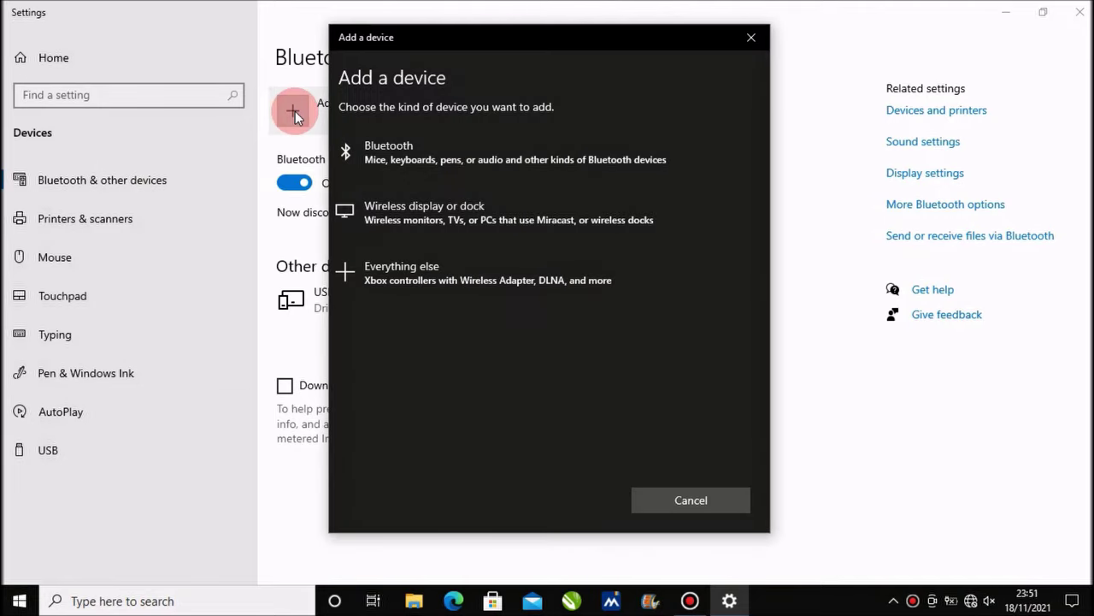
left_click(419, 157)
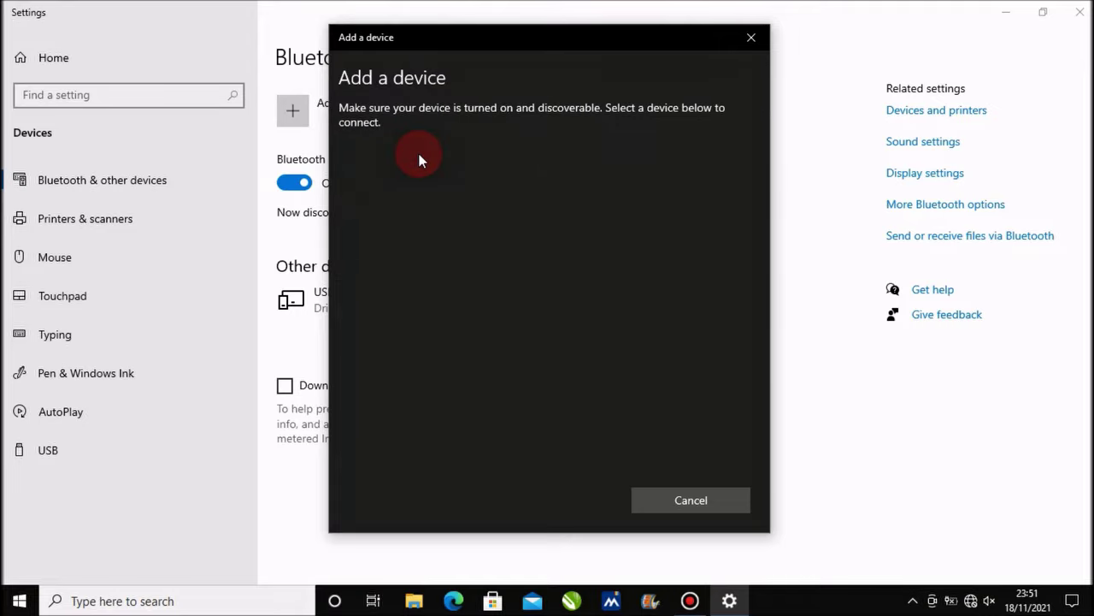